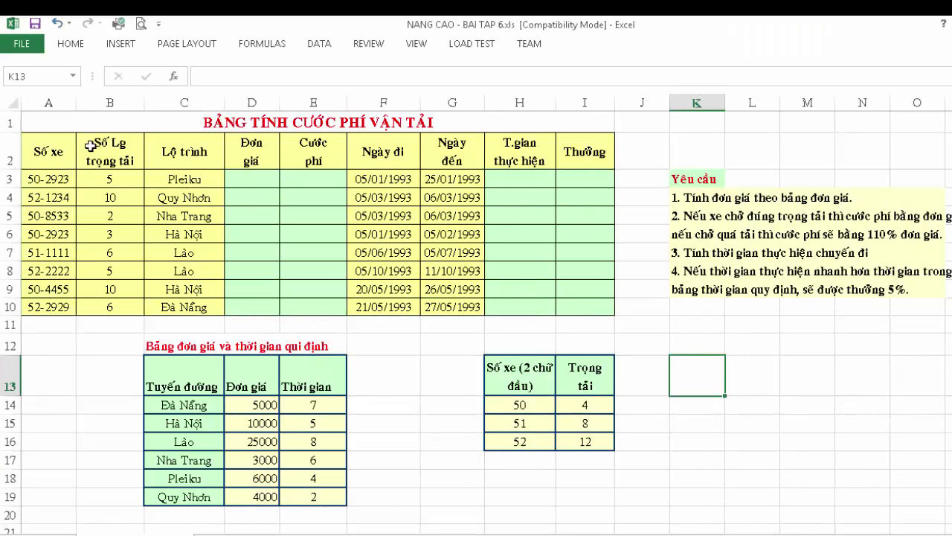
# Point out the table title and each column heading from Số xe to Thưởng.
pyautogui.click(238, 127)
pyautogui.click(67, 154)
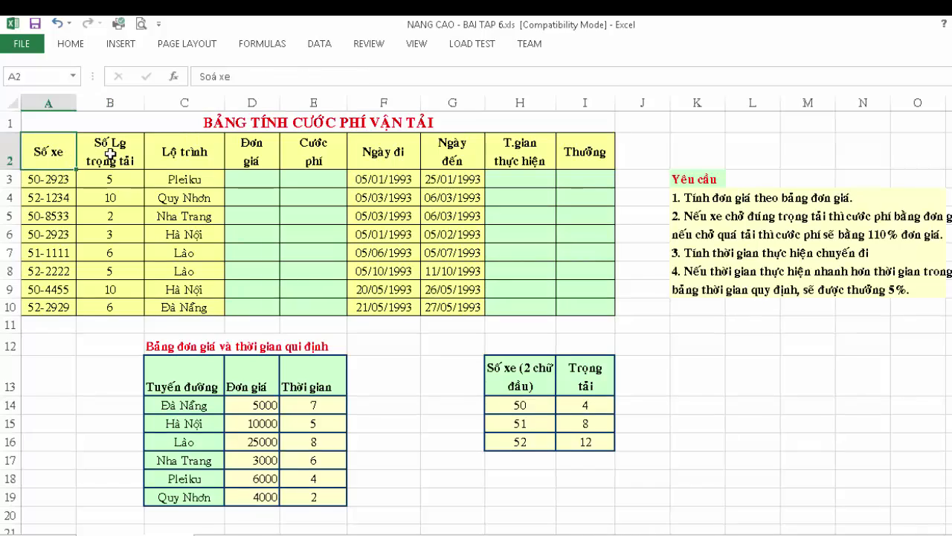
pyautogui.click(110, 154)
pyautogui.click(199, 162)
pyautogui.click(256, 153)
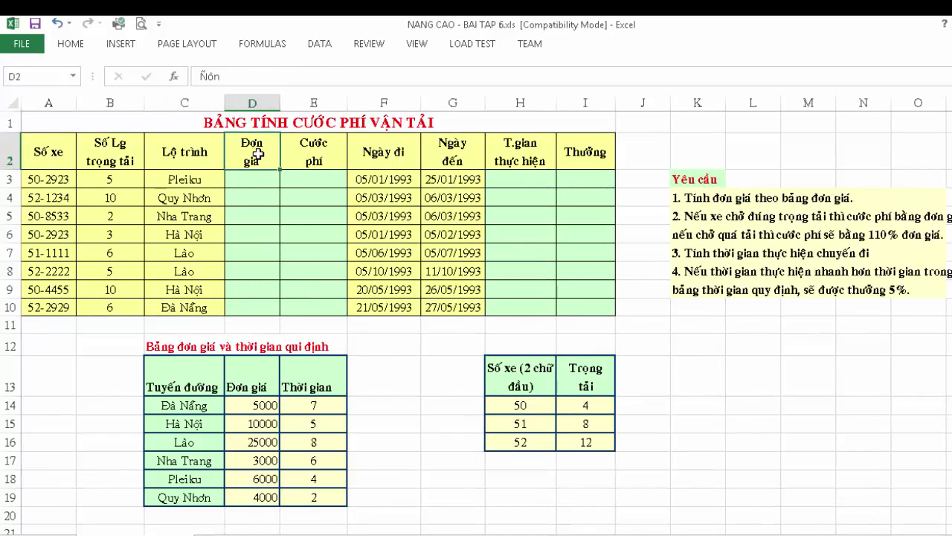
pyautogui.click(313, 156)
pyautogui.click(375, 157)
pyautogui.click(447, 158)
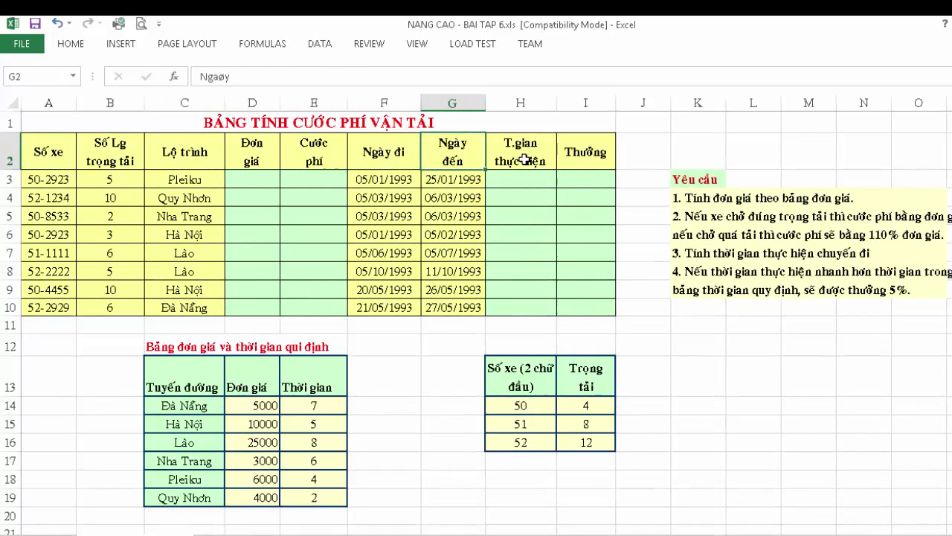
pyautogui.click(524, 159)
pyautogui.click(585, 156)
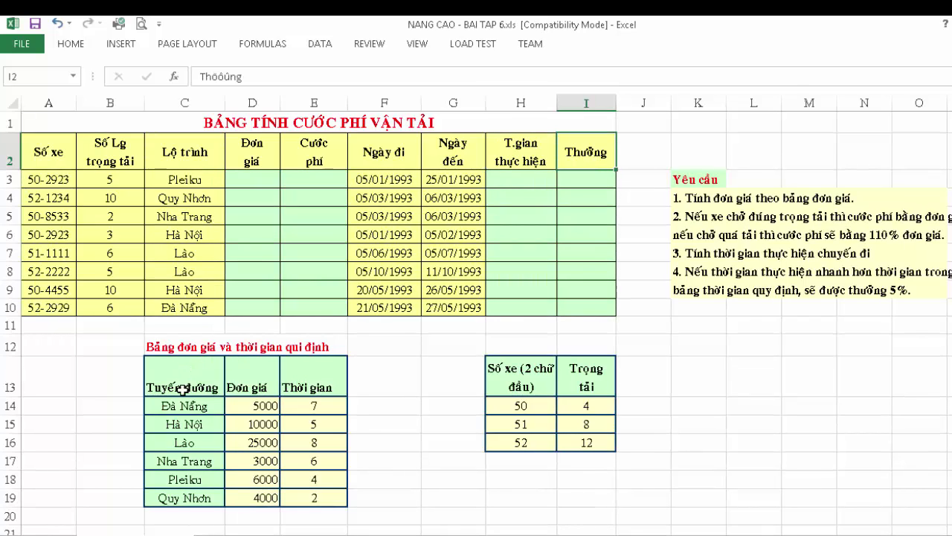
# Highlight the price table's routes and unit prices, and the empty Đơn giá and Cước phí cells.
pyautogui.moveTo(185, 405); pyautogui.dragTo(185, 516)
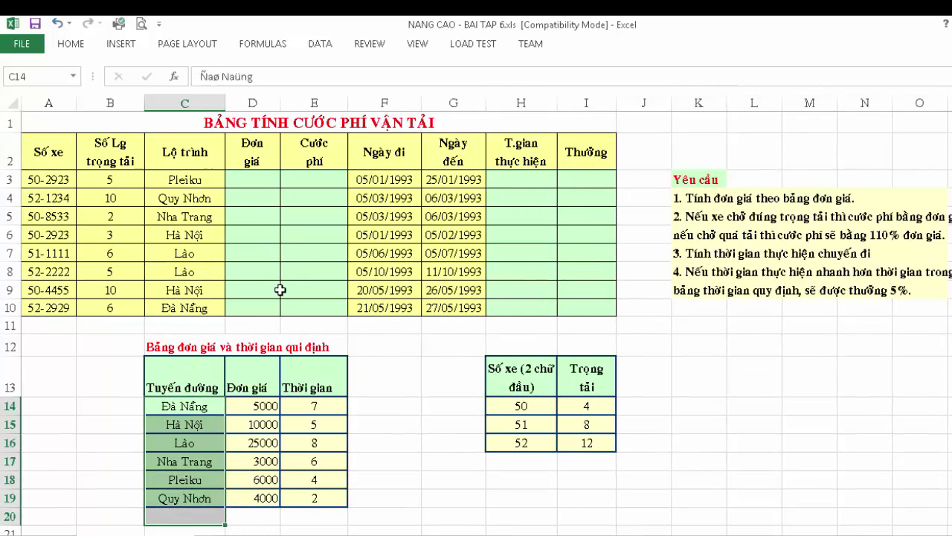
pyautogui.moveTo(259, 180); pyautogui.dragTo(251, 257)
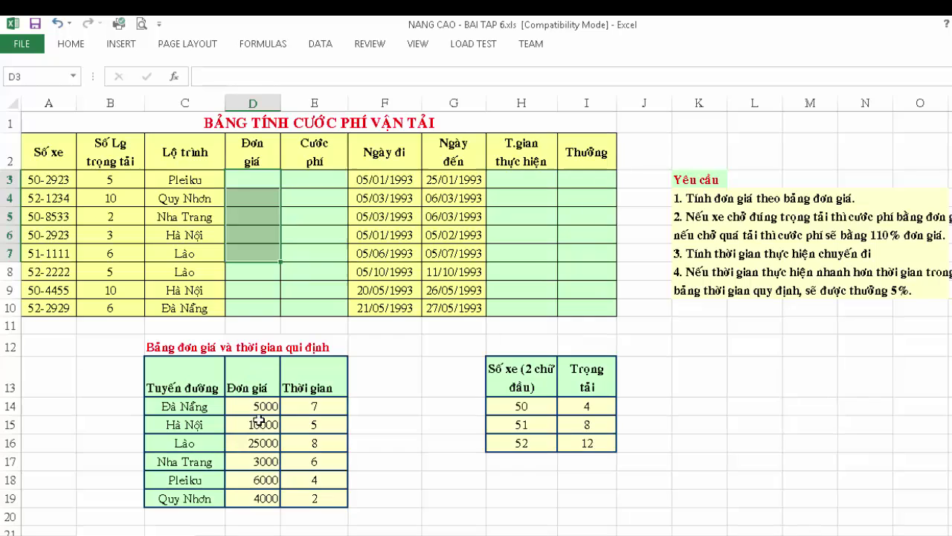
pyautogui.moveTo(258, 408); pyautogui.dragTo(256, 500)
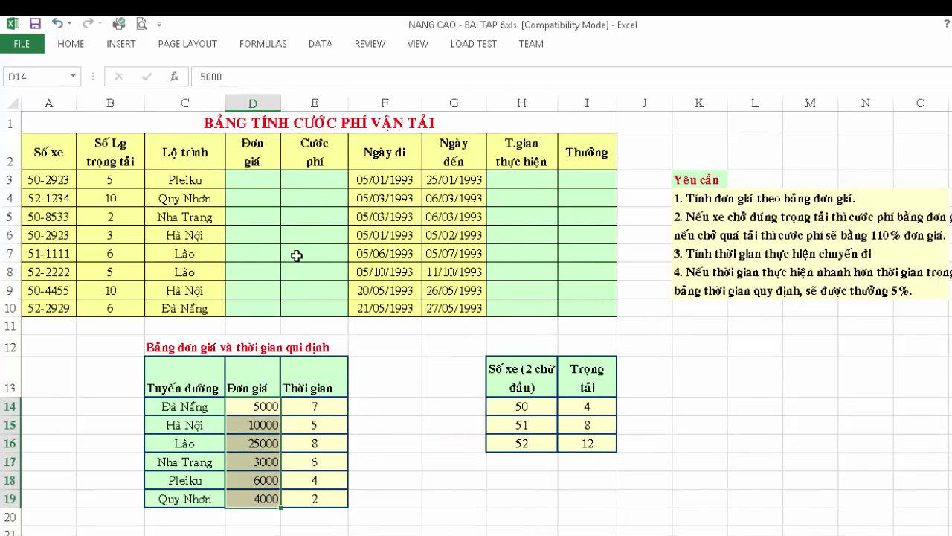
pyautogui.click(326, 197)
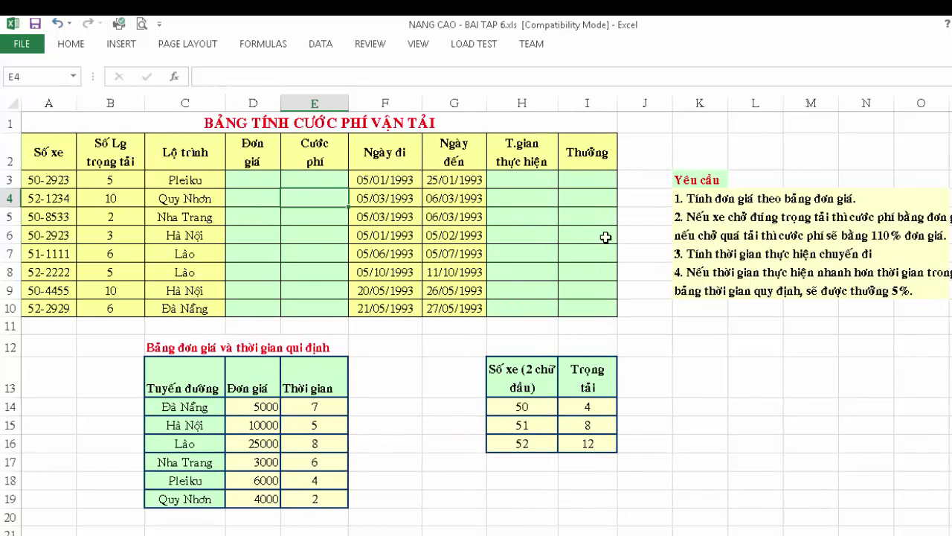
# Go over requirements 2–4: the 110% overload rule, trip duration and the bonus.
pyautogui.click(732, 218)
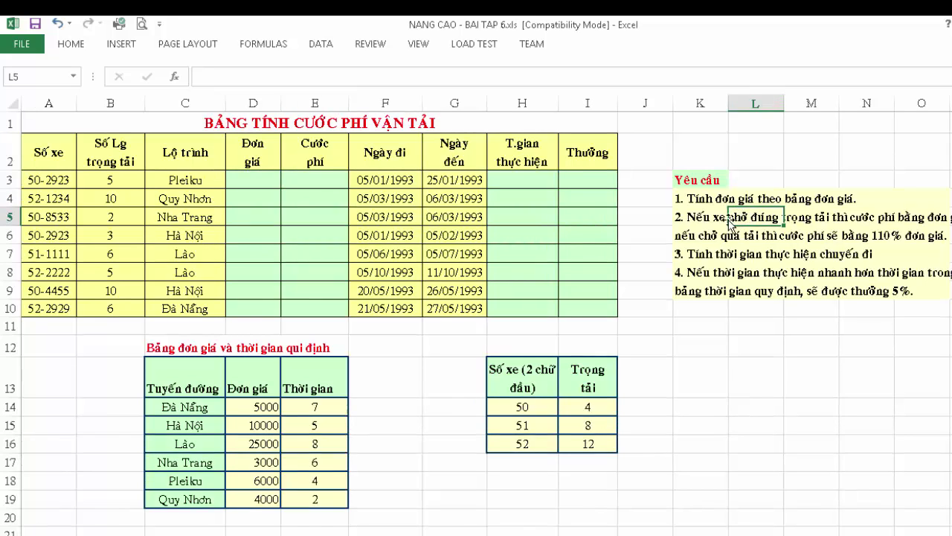
pyautogui.click(845, 222)
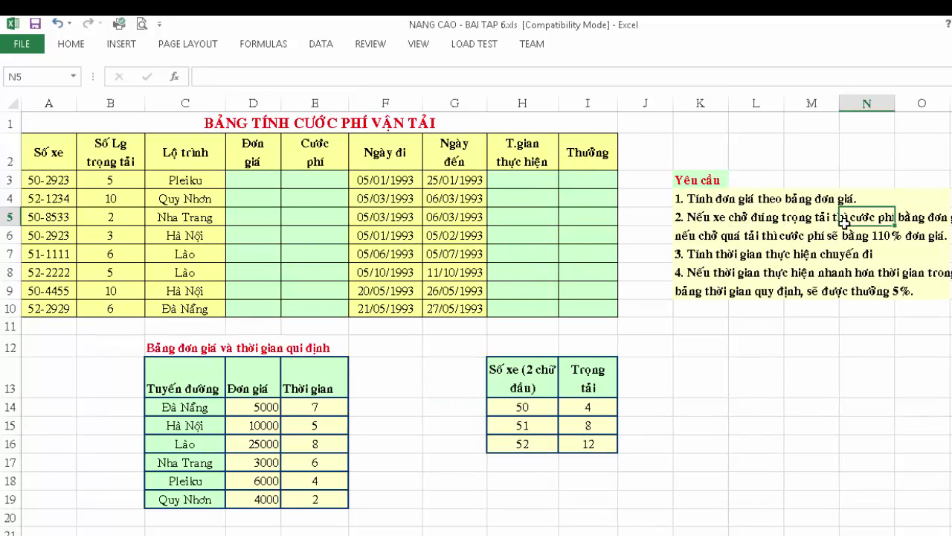
pyautogui.click(750, 238)
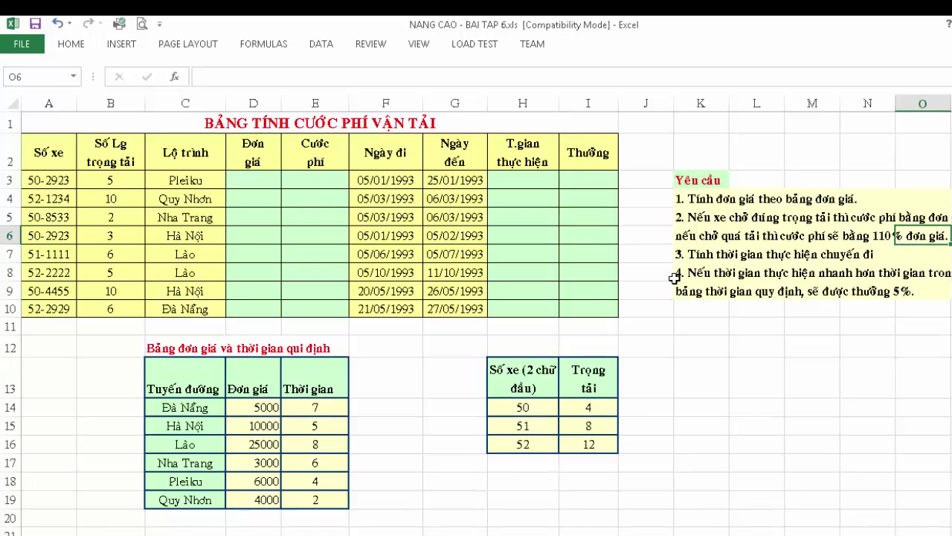
pyautogui.moveTo(702, 255); pyautogui.dragTo(786, 257)
pyautogui.click(852, 254)
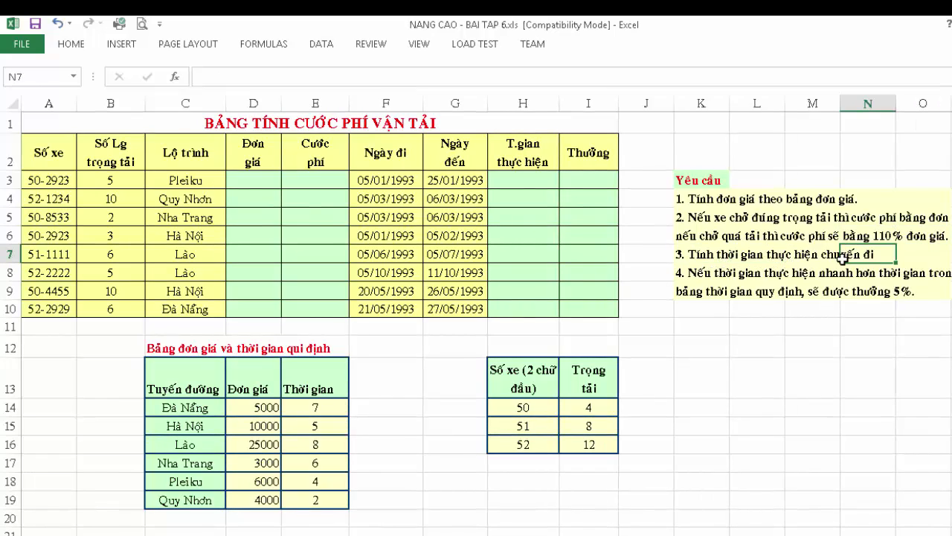
pyautogui.click(703, 273)
pyautogui.click(767, 273)
pyautogui.click(816, 275)
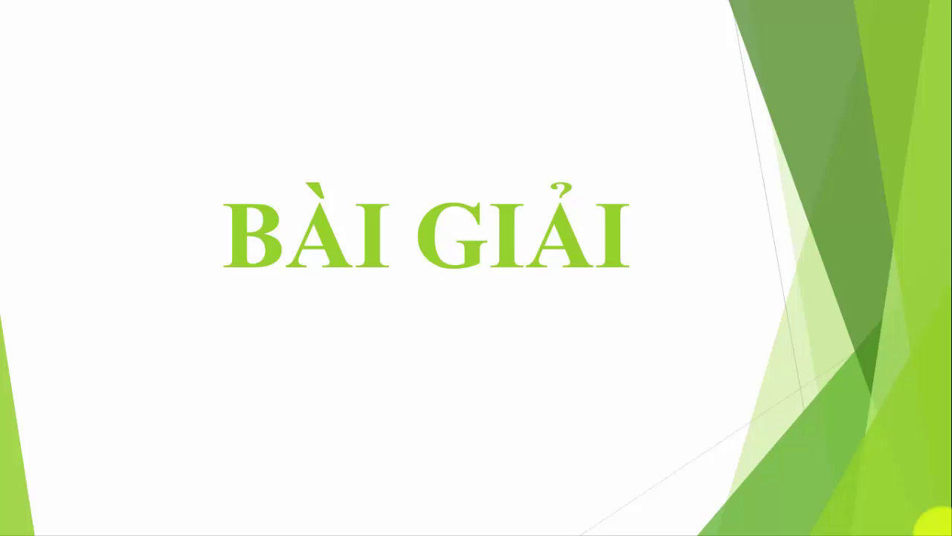
# Enter =VLOOKUP(C3,$C$14:$E$19,2,0) in D3 and fill it down to D10.
pyautogui.write('ook')
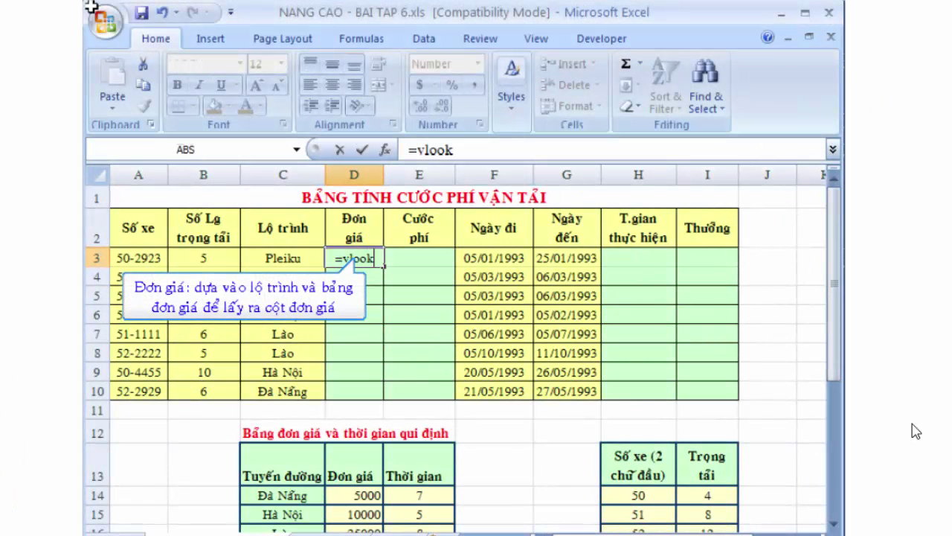
pyautogui.write('up(')
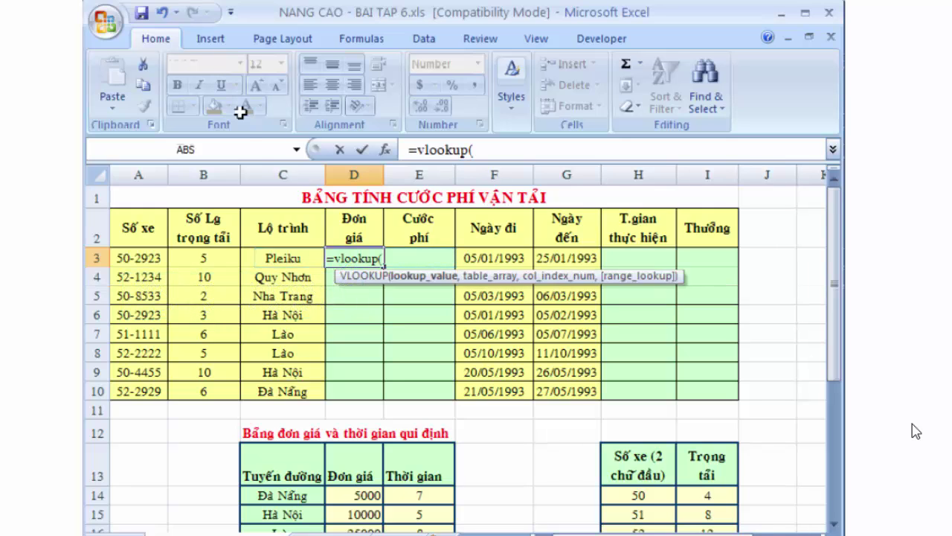
pyautogui.click(262, 257)
pyautogui.write(',')
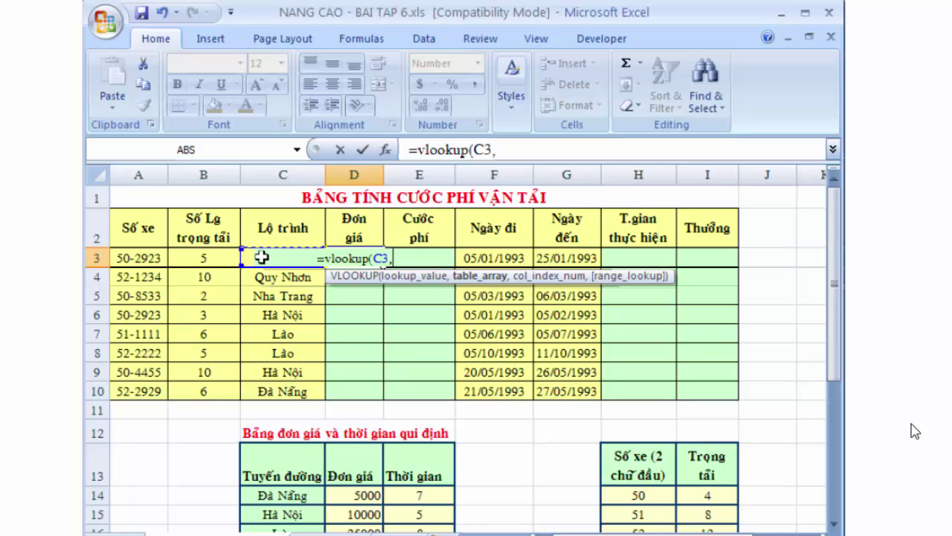
pyautogui.moveTo(287, 494)
pyautogui.mouseDown()
pyautogui.moveTo(401, 500)
pyautogui.moveTo(415, 515)
pyautogui.mouseUp()
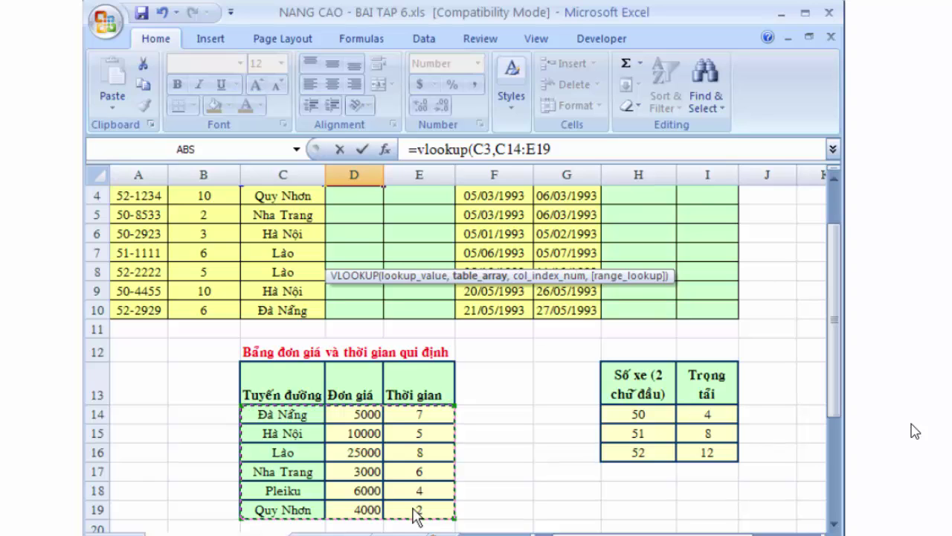
pyautogui.press('F4')
pyautogui.write('$E$19,2')
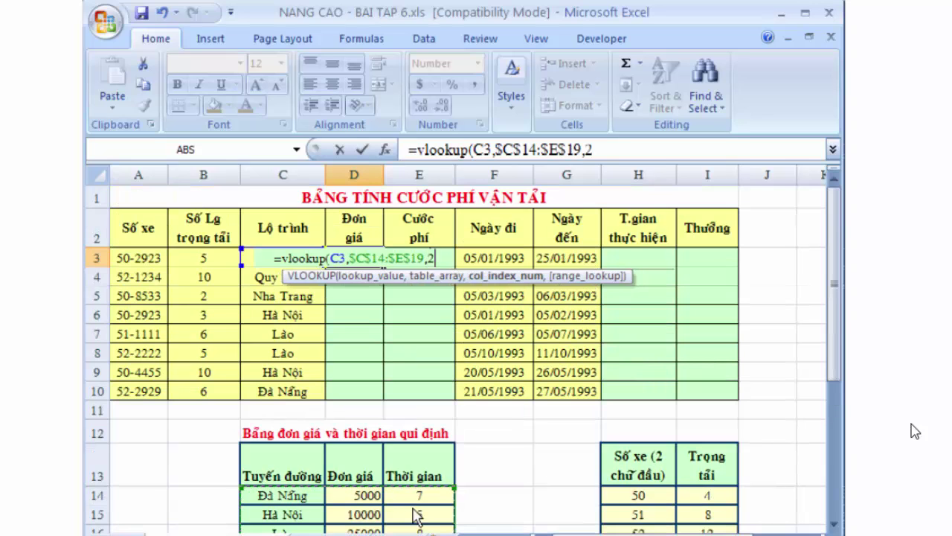
pyautogui.write(',0)')
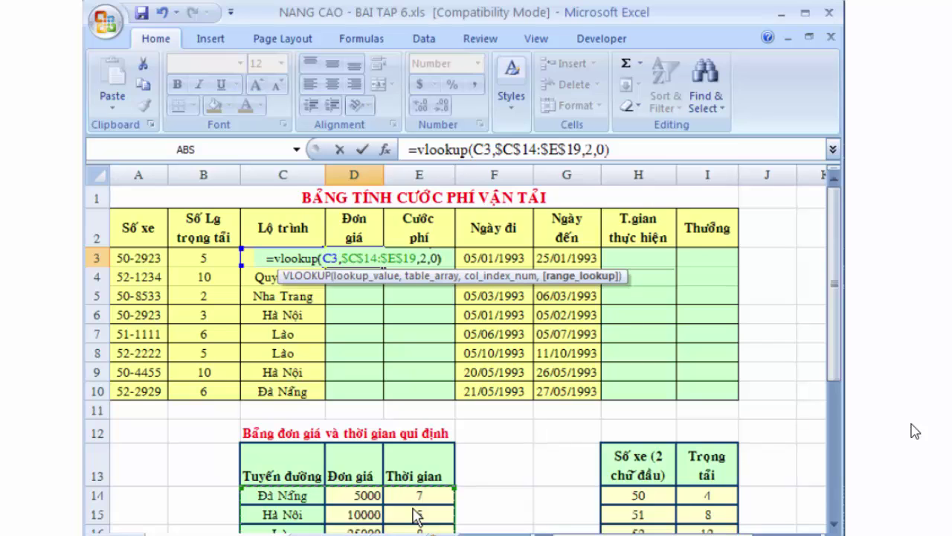
pyautogui.press('Return')
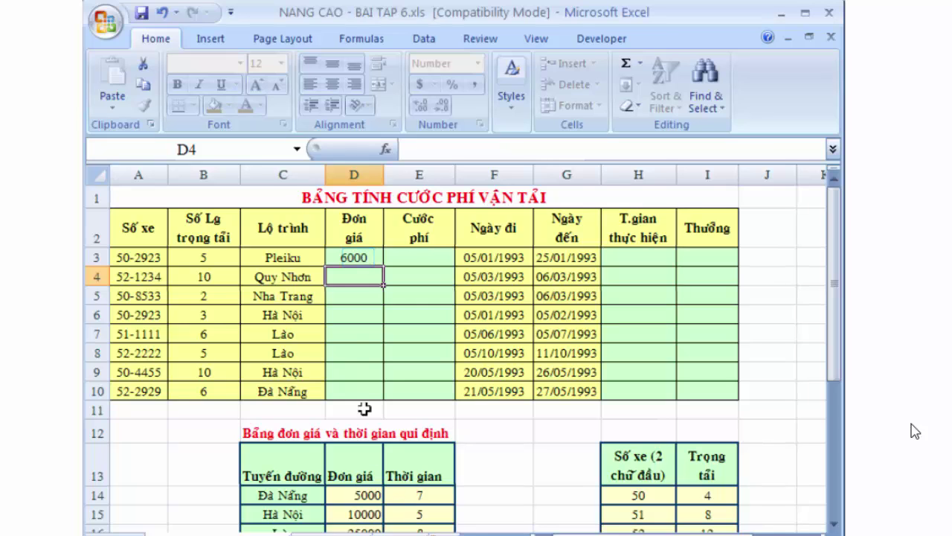
pyautogui.click(359, 257)
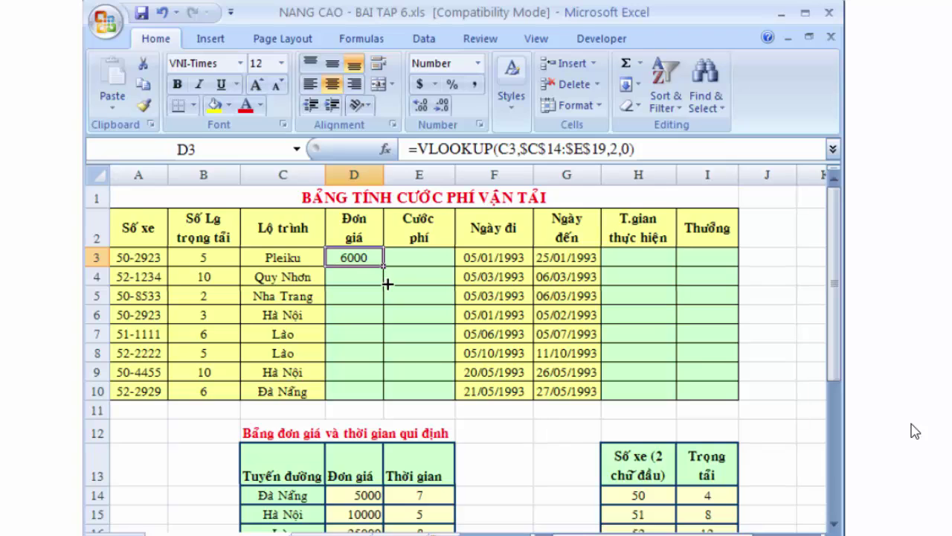
pyautogui.moveTo(384, 267); pyautogui.dragTo(376, 396)
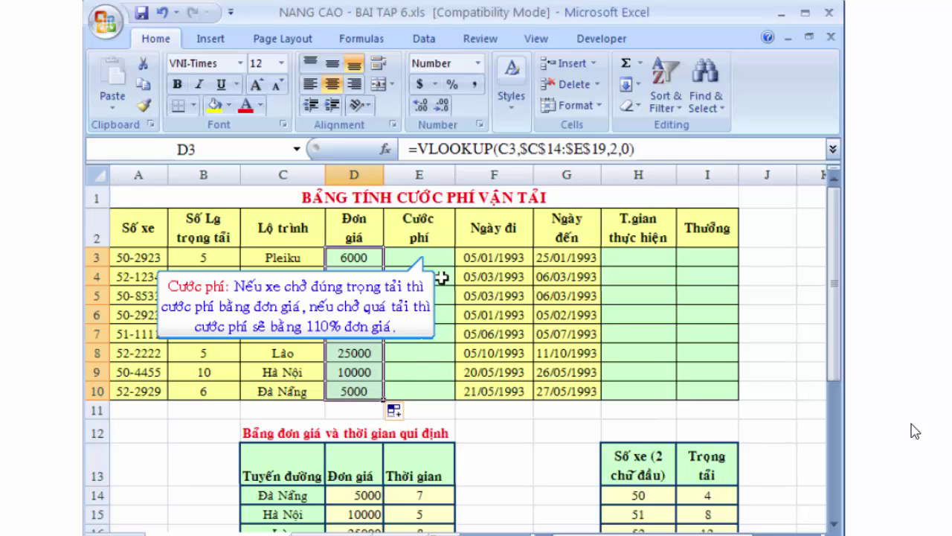
# Enter =IF(B3<=VLOOKUP(LEFT(A3,2),$H$14:$I$16,2,0),D3,110%*D3) in E3.
pyautogui.click(442, 260)
pyautogui.write('=if(')
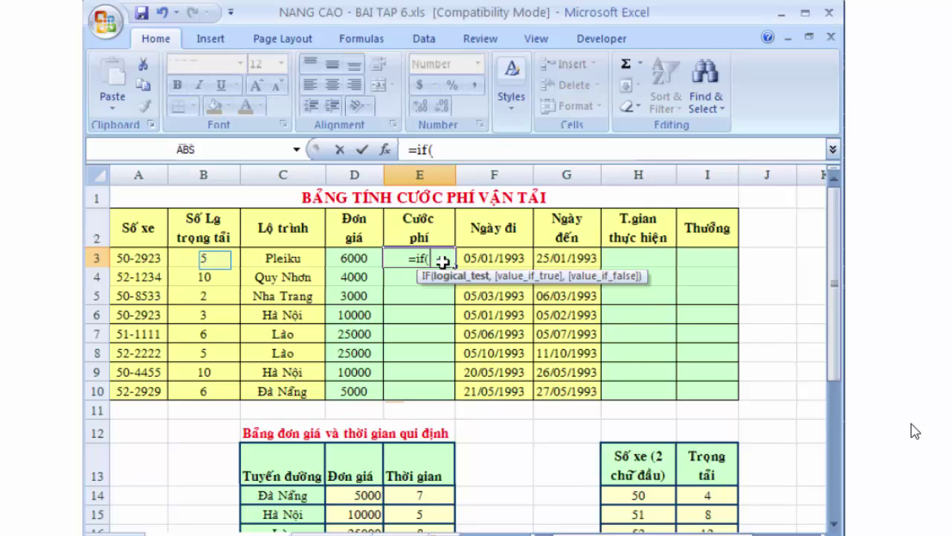
pyautogui.click(214, 258)
pyautogui.write('<=vlook')
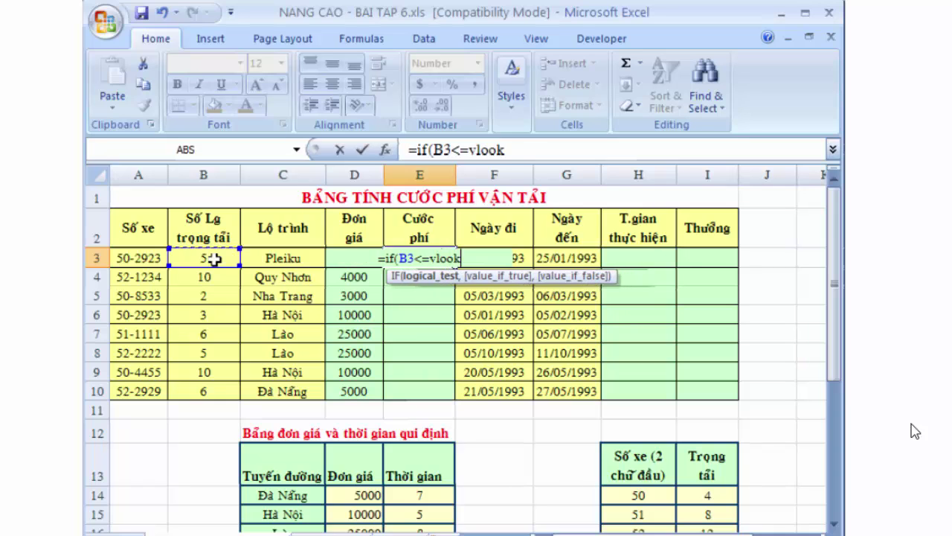
pyautogui.write('up(left')
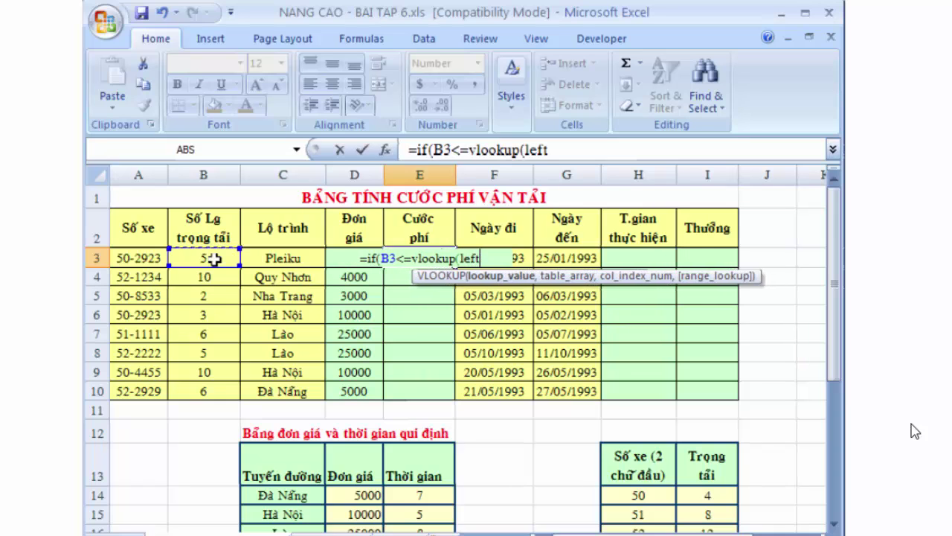
pyautogui.write('(')
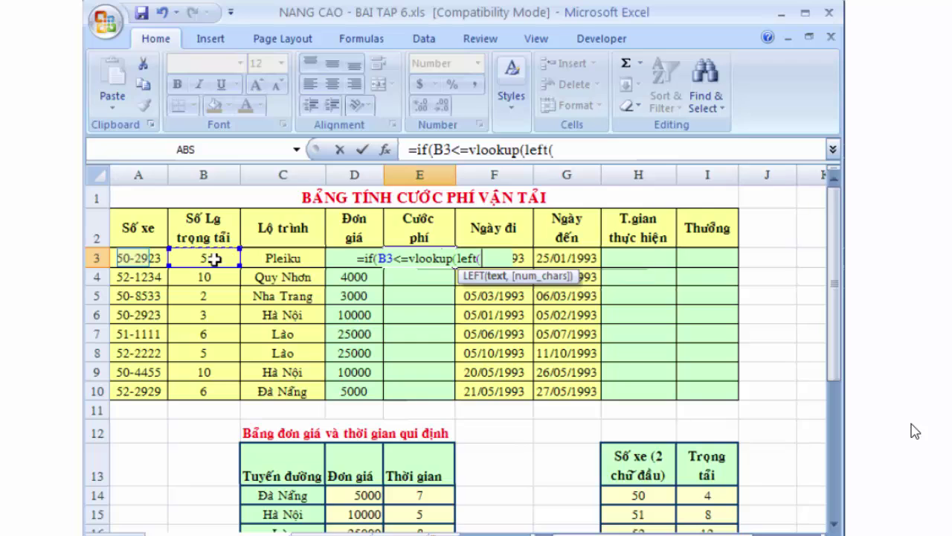
pyautogui.click(132, 258)
pyautogui.write(',2),')
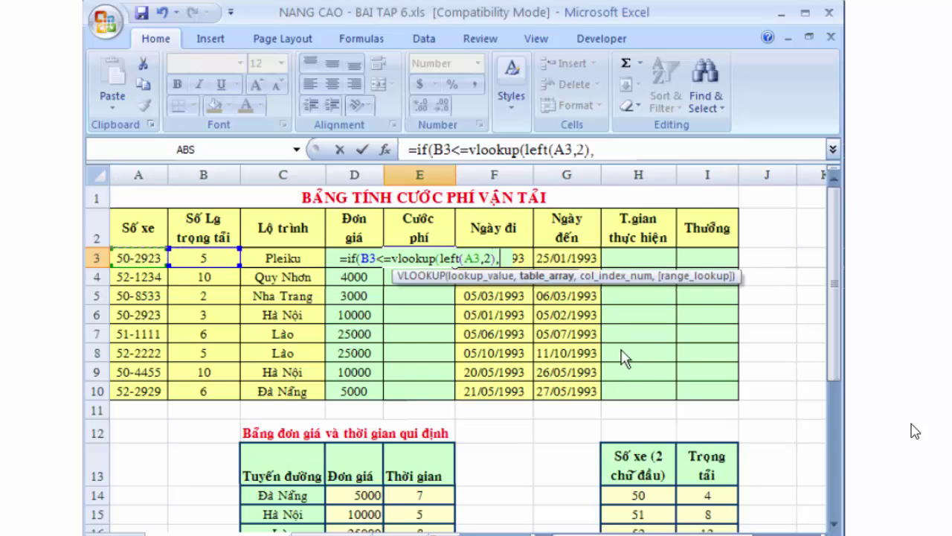
pyautogui.scroll(-1, 658, 431)
pyautogui.moveTo(639, 414); pyautogui.dragTo(703, 452)
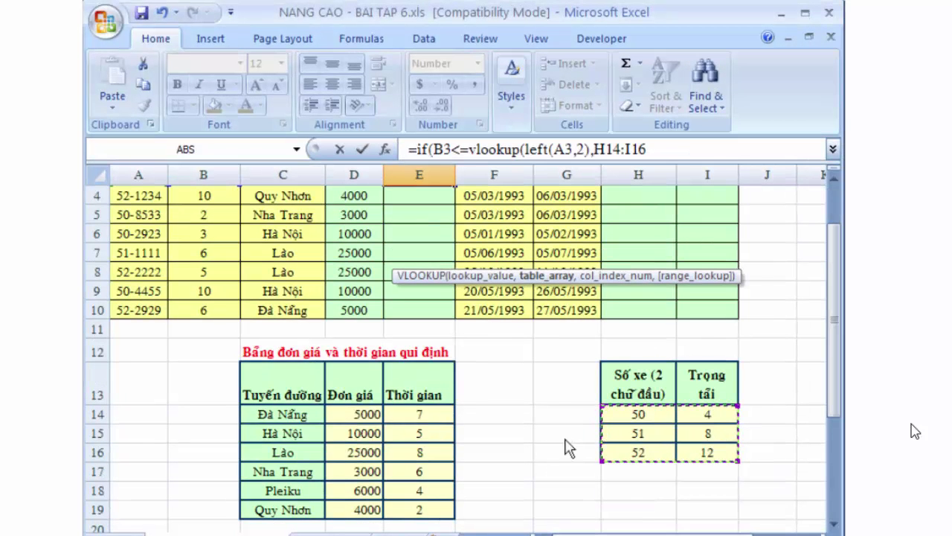
pyautogui.press('F4')
pyautogui.write('$I$16,')
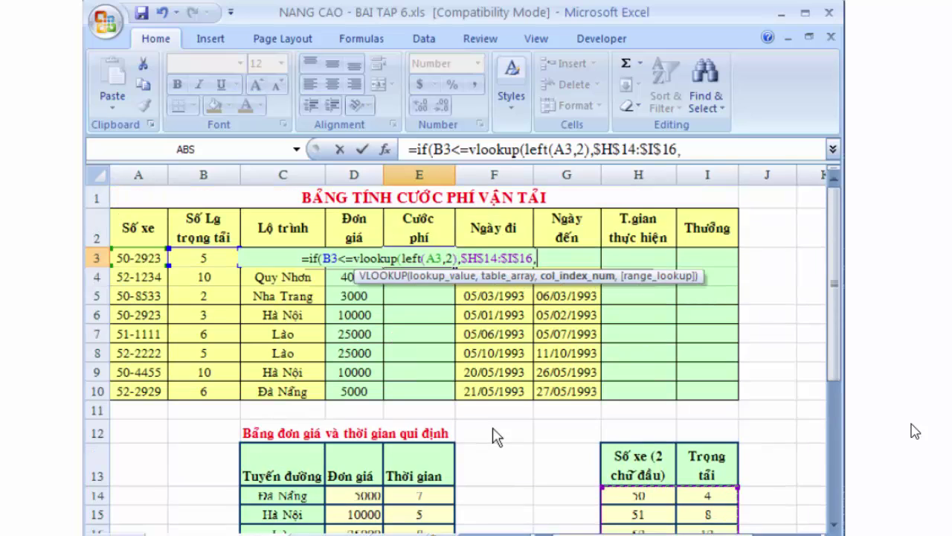
pyautogui.write('2,0),D3')
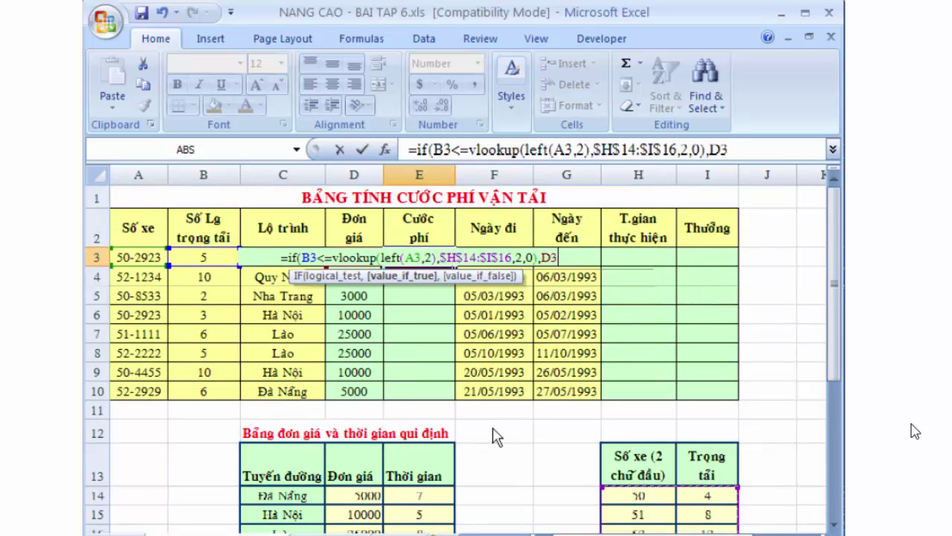
pyautogui.write(',110%*D')
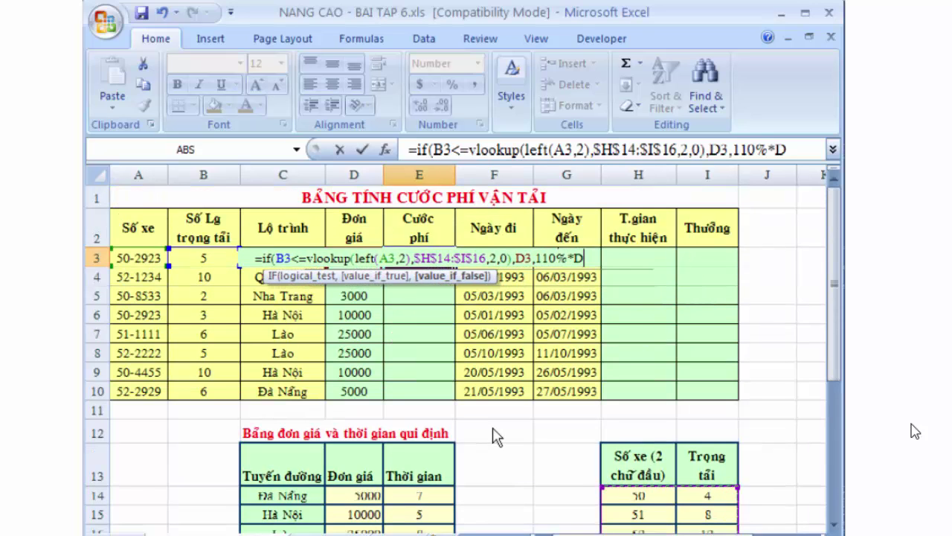
pyautogui.write('3)')
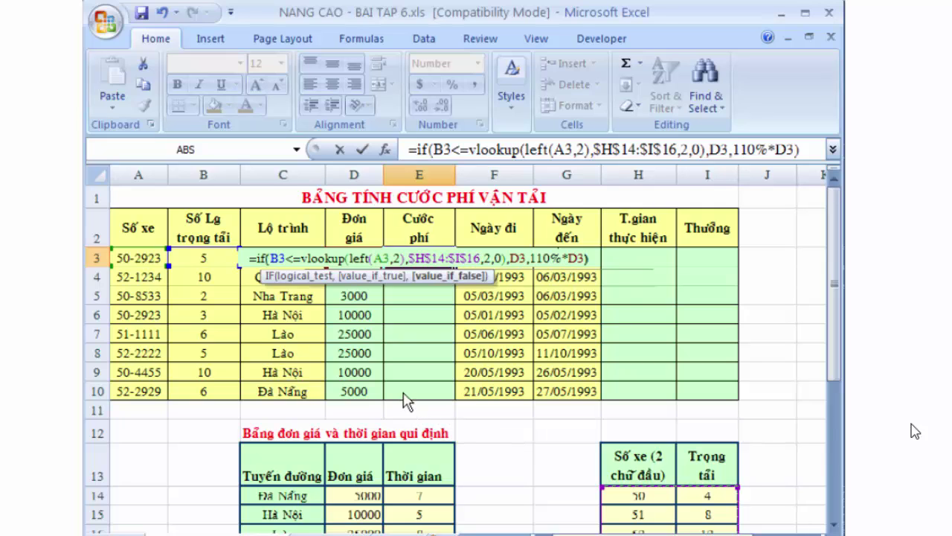
pyautogui.press('Return')
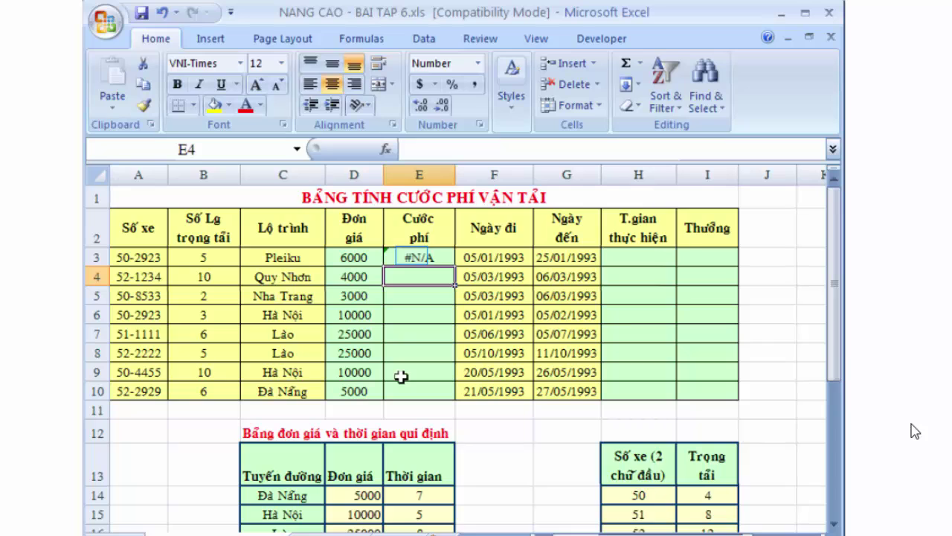
# Wrap LEFT(A3,2) in VALUE() in E3's formula and fill it down to E10.
pyautogui.doubleClick(414, 264)
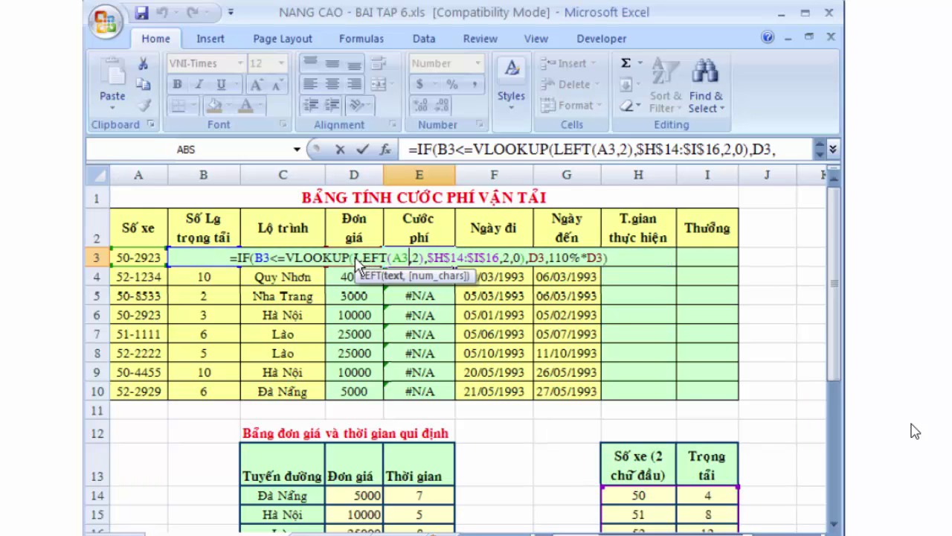
pyautogui.click(356, 264)
pyautogui.write('VALUE(')
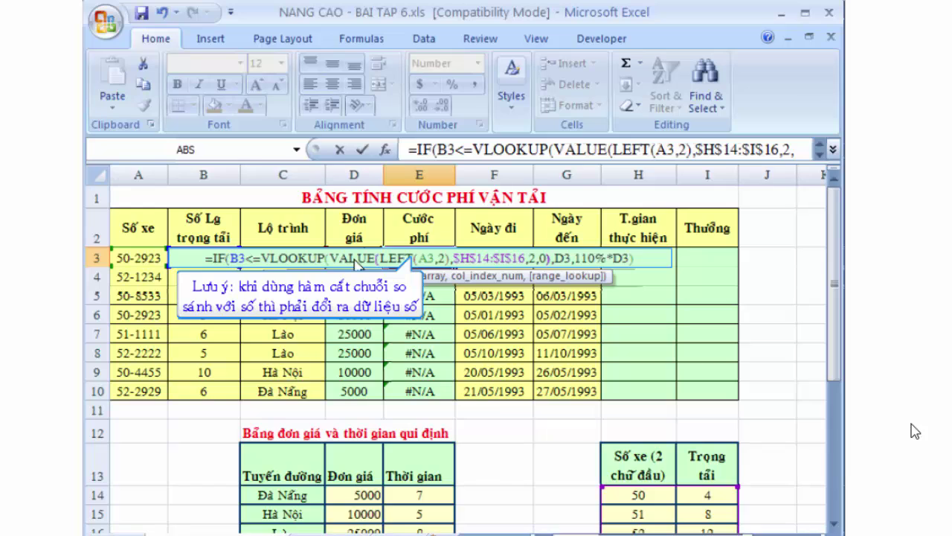
pyautogui.click(449, 264)
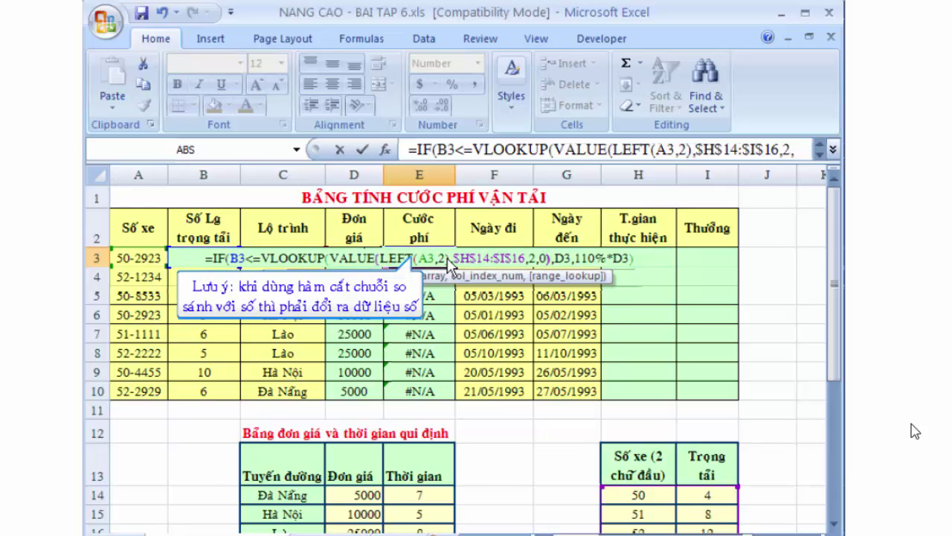
pyautogui.write(')')
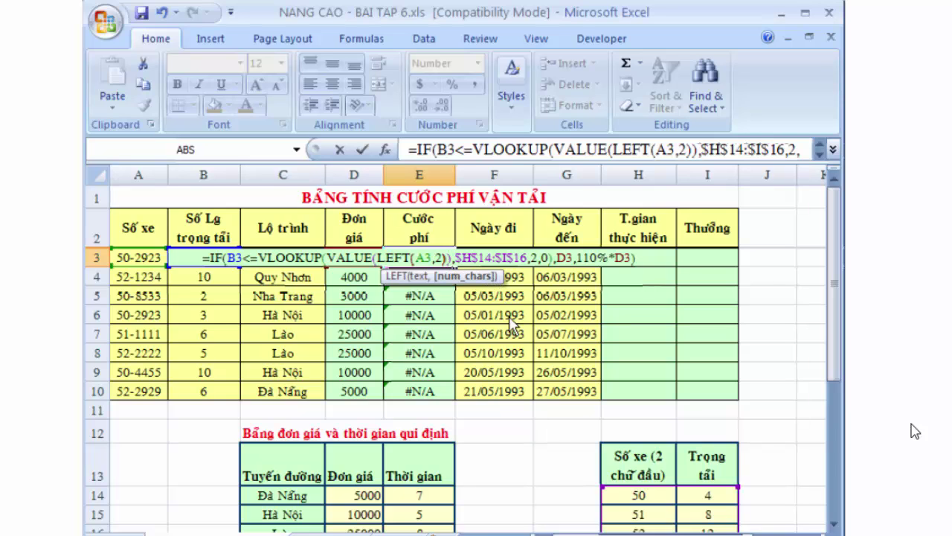
pyautogui.press('Return')
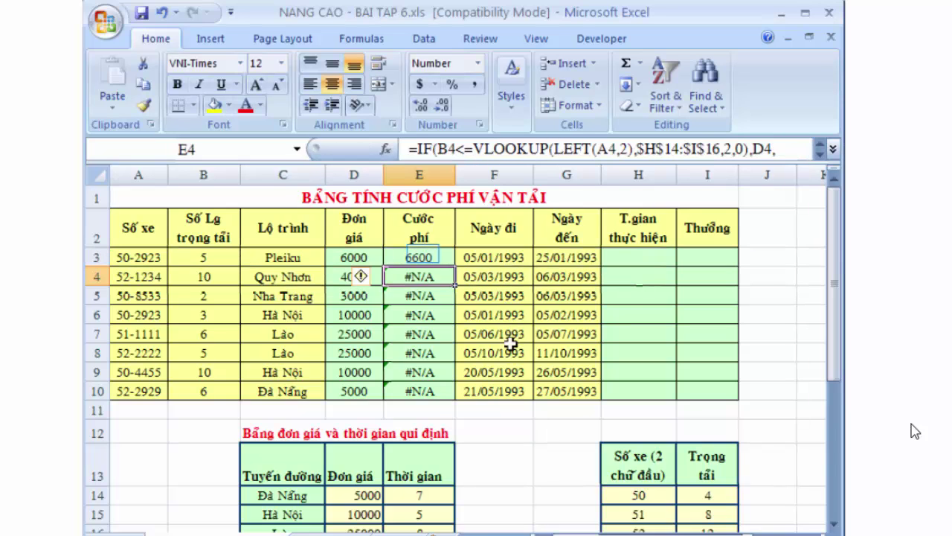
pyautogui.click(424, 254)
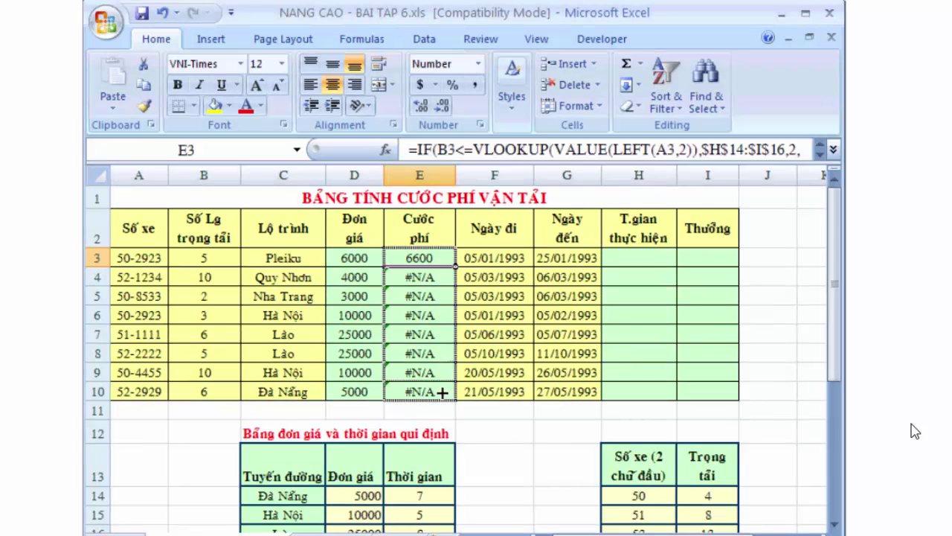
pyautogui.moveTo(451, 302); pyautogui.dragTo(442, 390)
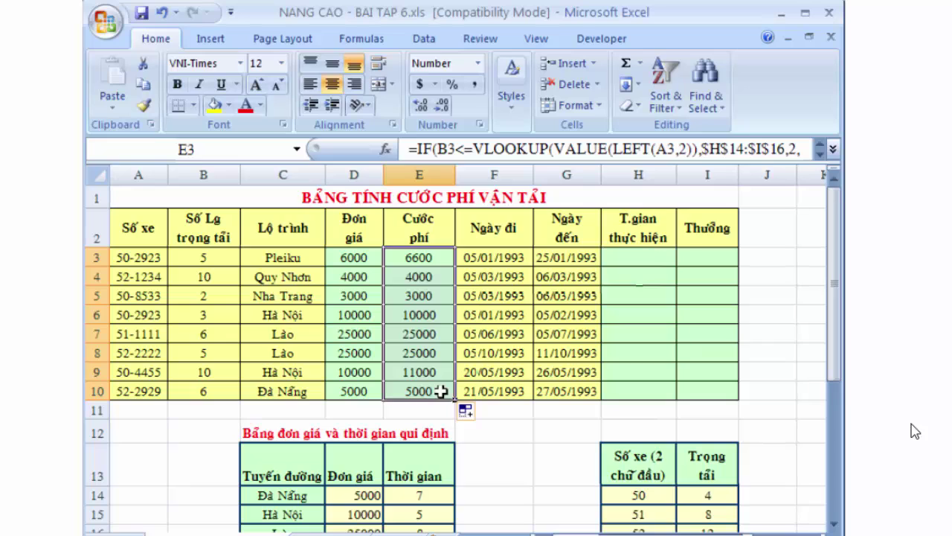
# Enter =F3-G3 in H3 and fill it down to H10.
pyautogui.click(634, 259)
pyautogui.write('=')
pyautogui.press('Left')
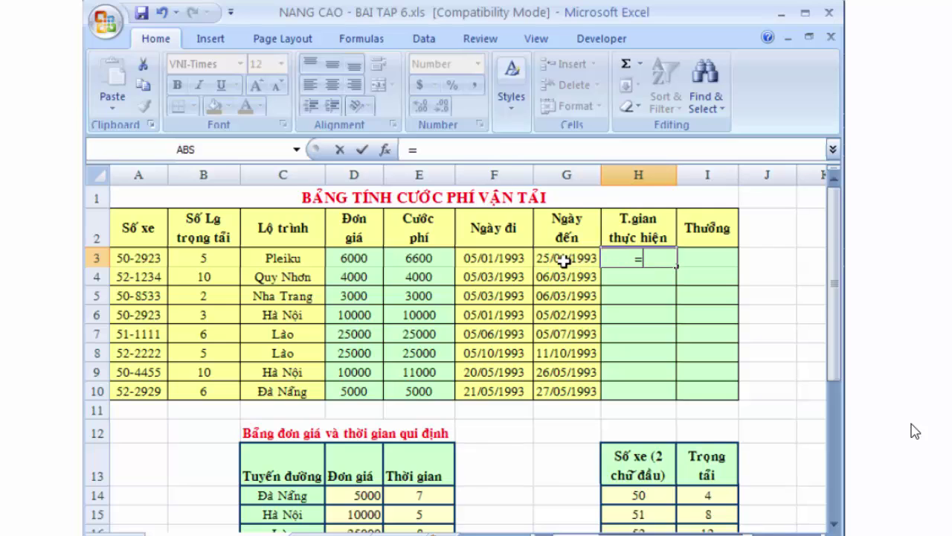
pyautogui.click(564, 259)
pyautogui.write('-')
pyautogui.press('BackSpace')
pyautogui.press('BackSpace')
pyautogui.press('BackSpace')
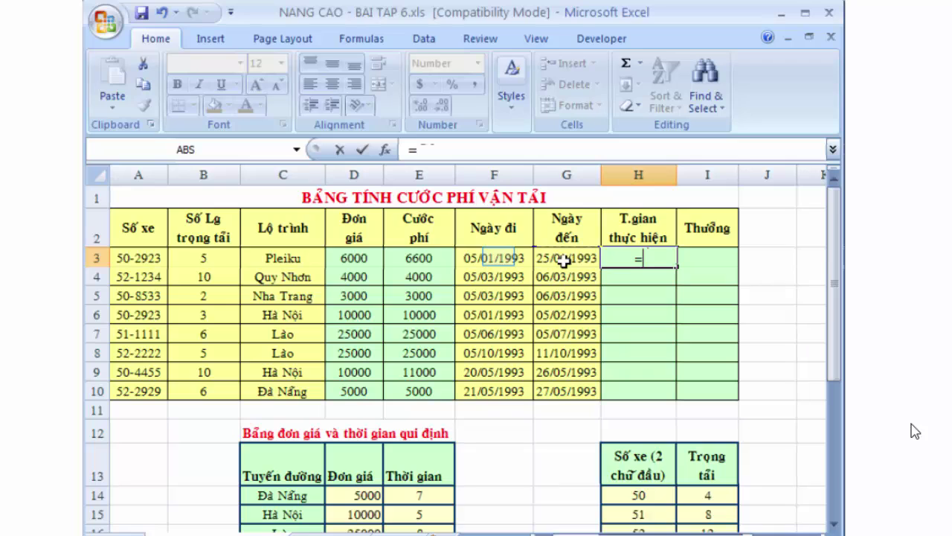
pyautogui.click(497, 258)
pyautogui.write('-')
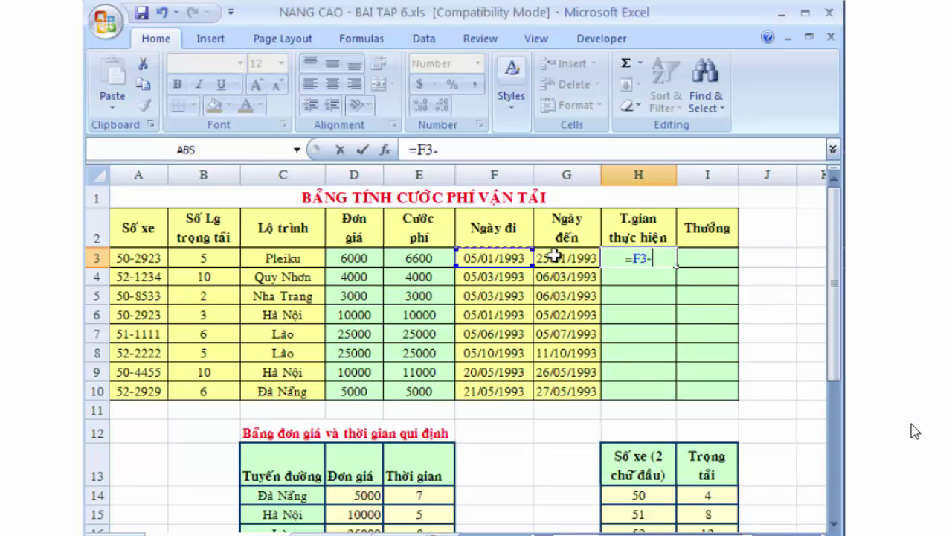
pyautogui.click(555, 256)
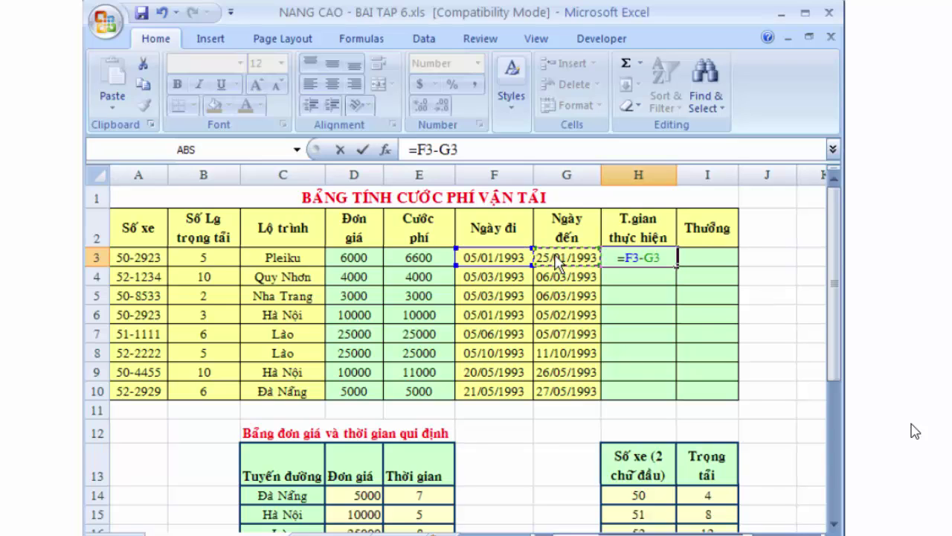
pyautogui.press('Return')
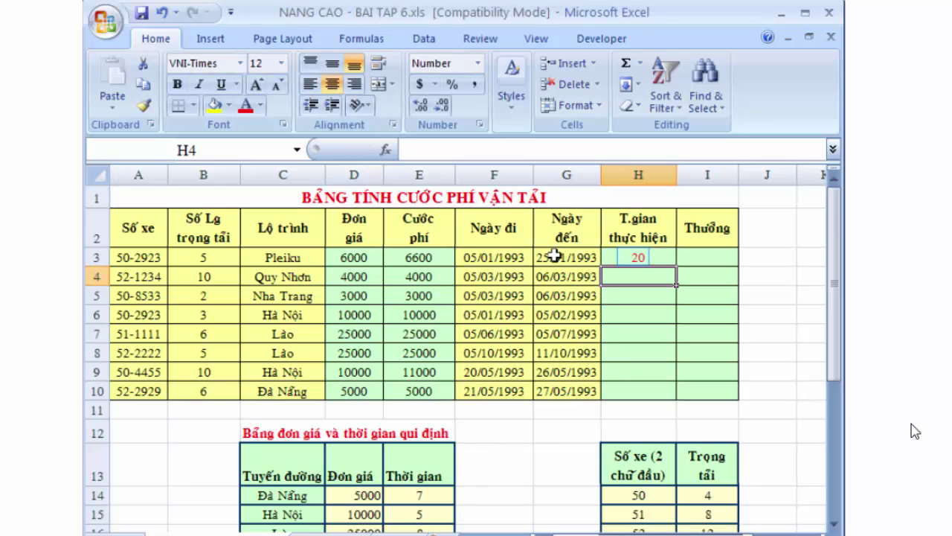
pyautogui.click(632, 256)
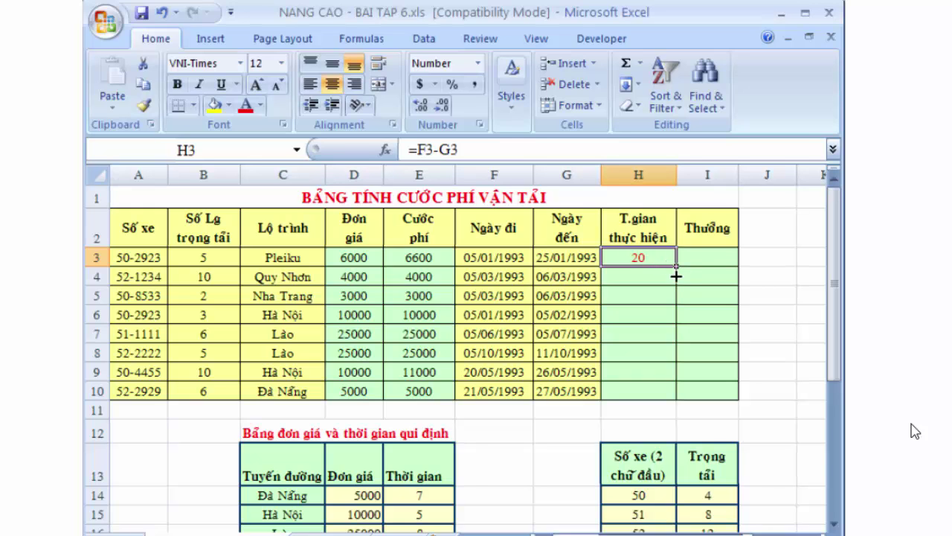
pyautogui.moveTo(676, 265); pyautogui.dragTo(678, 404)
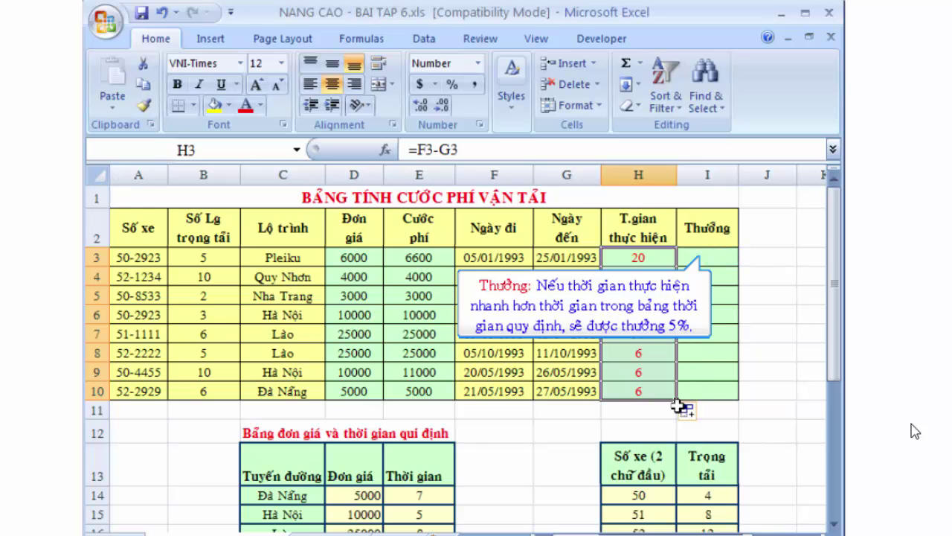
# Enter =IF(H3<VLOOKUP(C3,$C$14:$E$19,3,0),5%,0) in I3 and drag it down toward I10.
pyautogui.click(720, 257)
pyautogui.write('=')
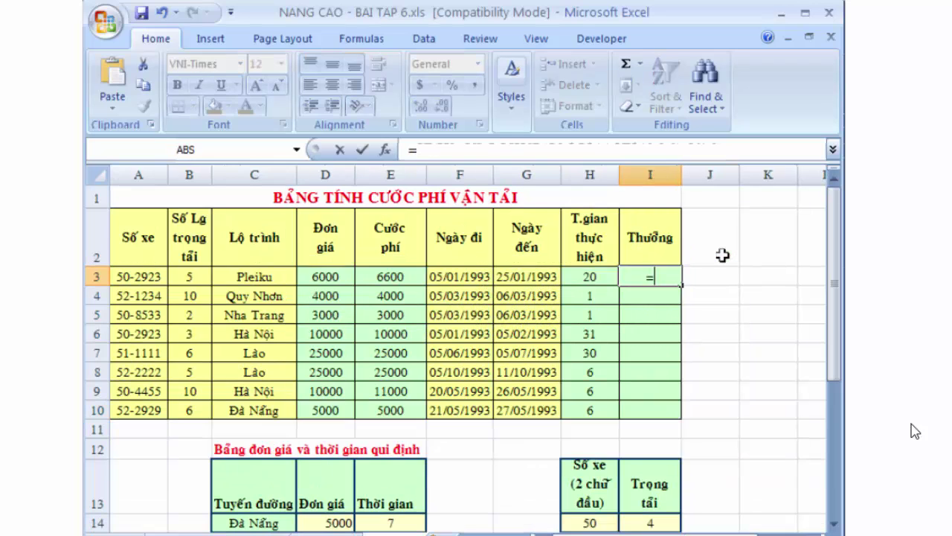
pyautogui.write('IF(')
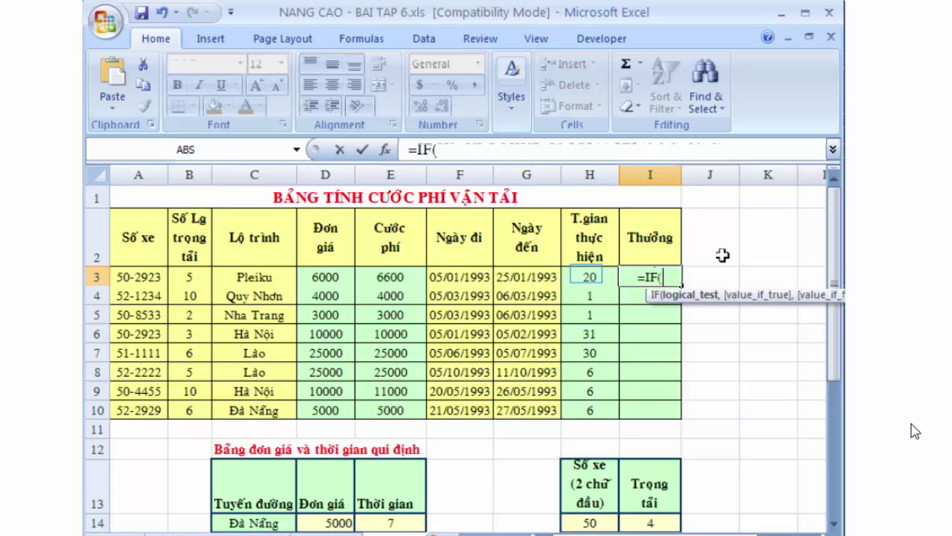
pyautogui.click(586, 274)
pyautogui.write('<VLO')
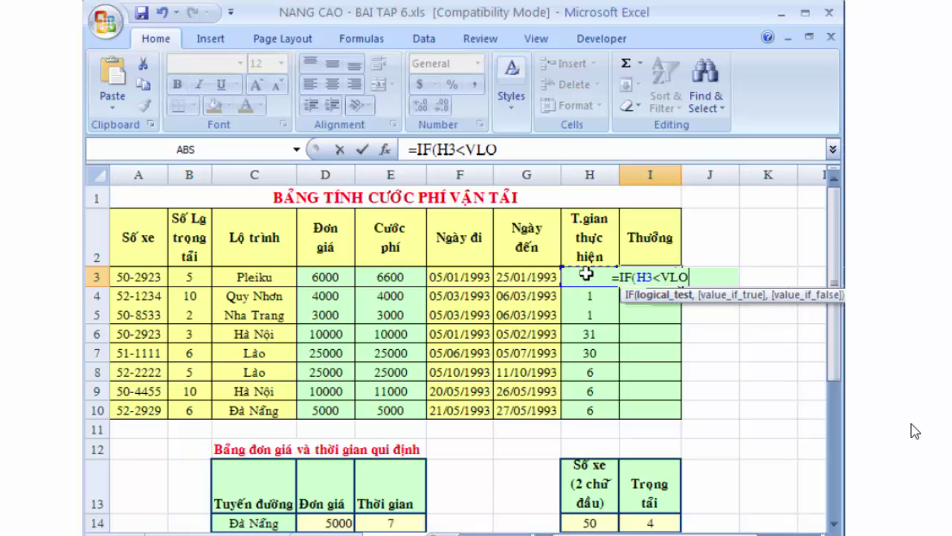
pyautogui.write('OKUP(')
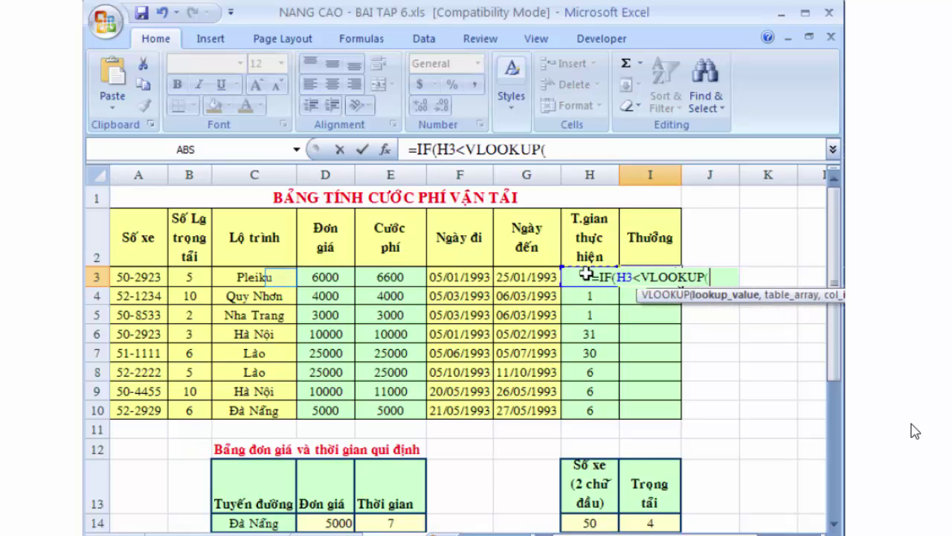
pyautogui.click(282, 277)
pyautogui.write(',')
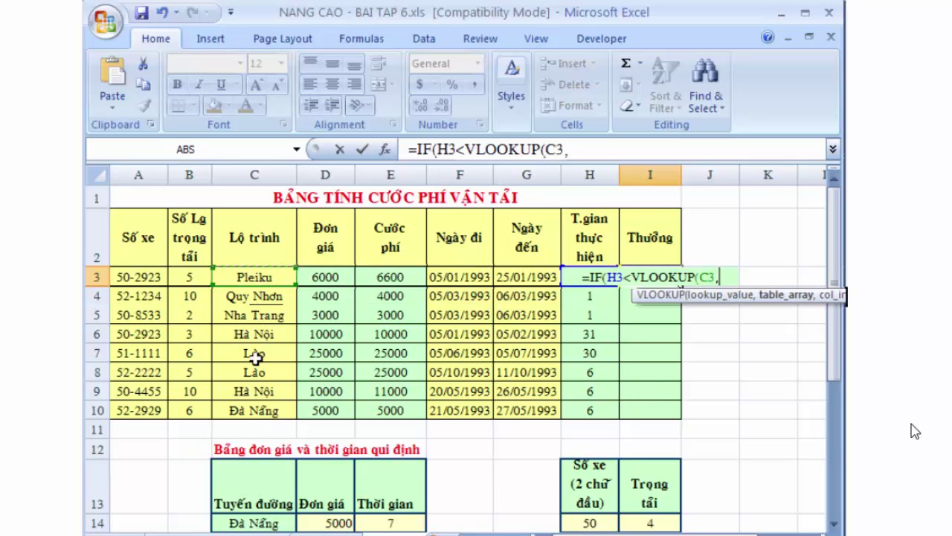
pyautogui.scroll(-2, 256, 365)
pyautogui.moveTo(255, 365); pyautogui.dragTo(390, 465)
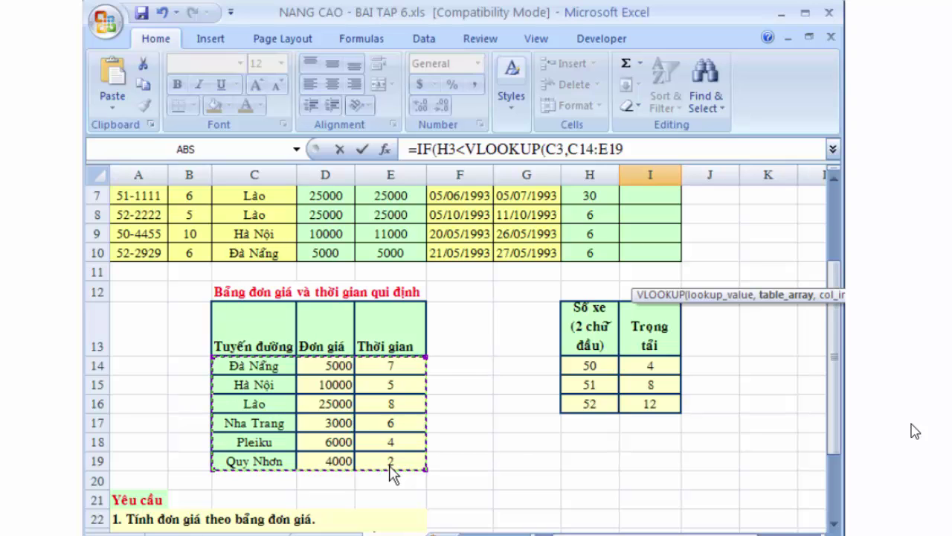
pyautogui.press('F4')
pyautogui.write('$E$19,3,')
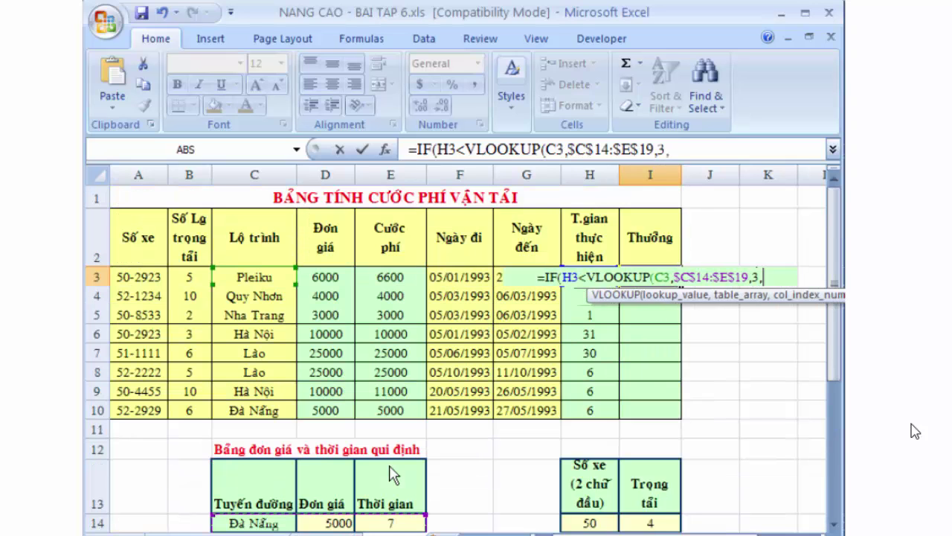
pyautogui.write('0),5%,0')
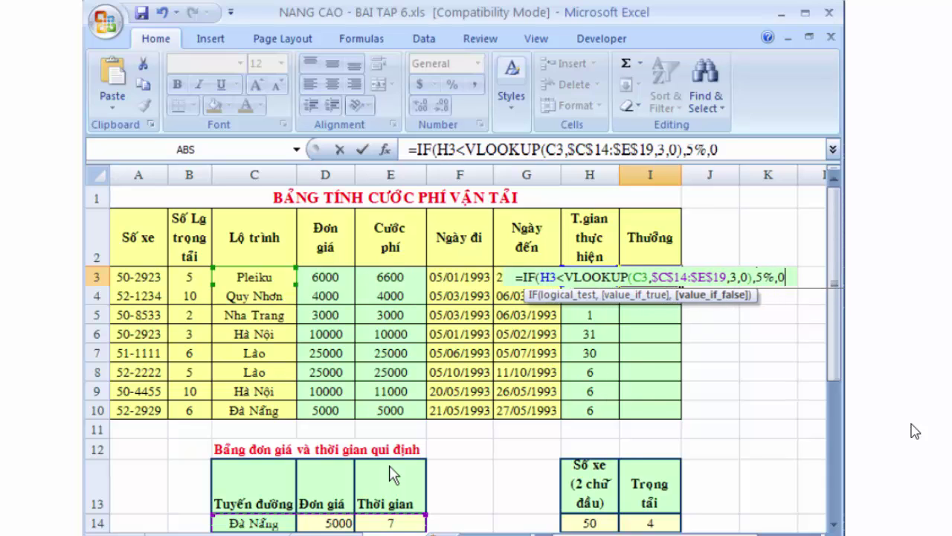
pyautogui.write(')')
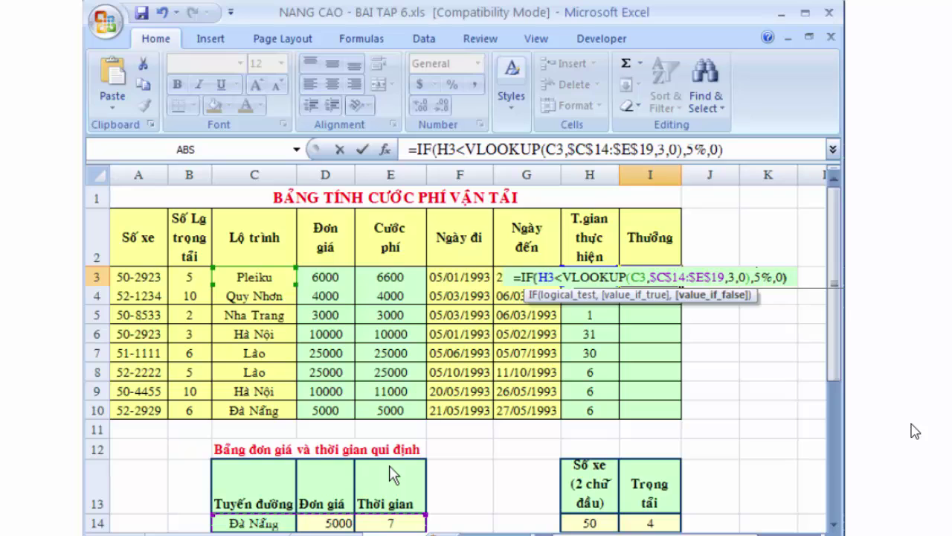
pyautogui.press('Return')
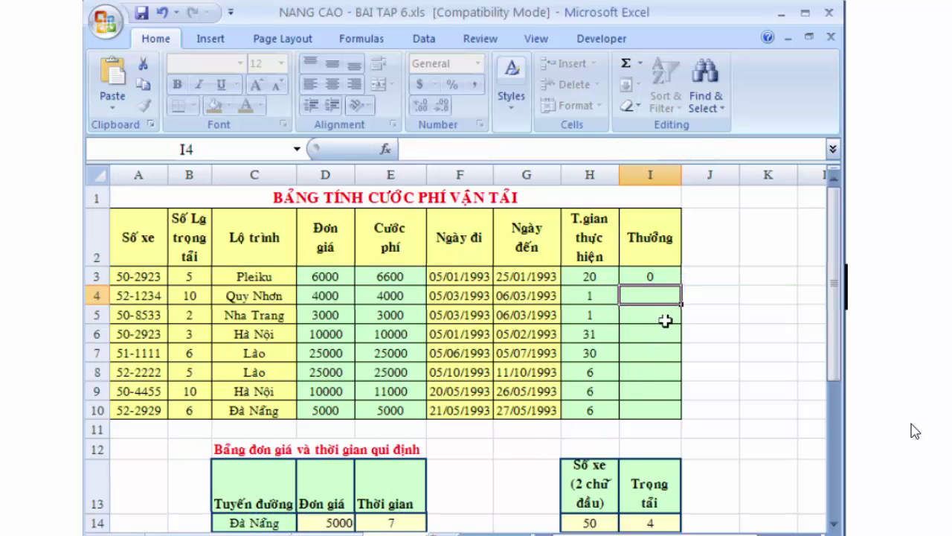
pyautogui.click(670, 282)
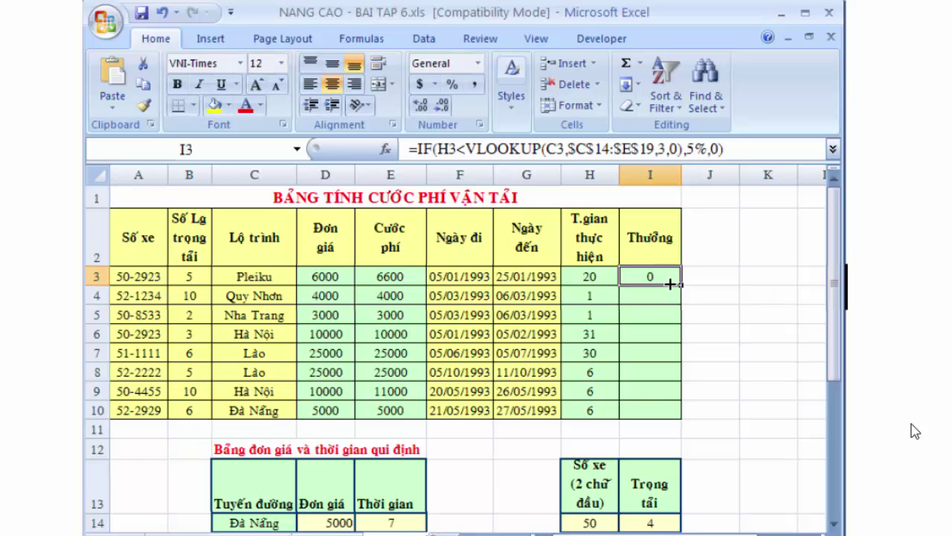
pyautogui.moveTo(670, 283); pyautogui.dragTo(674, 417)
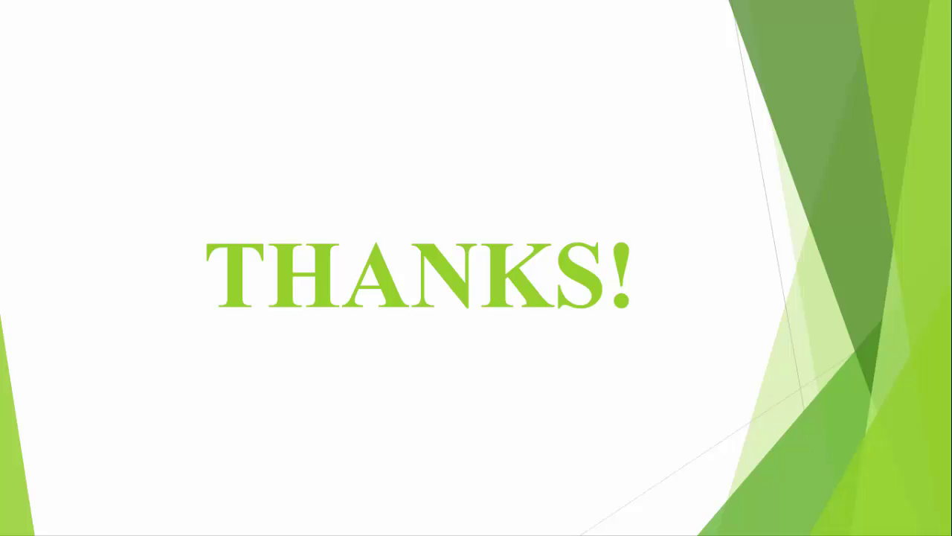